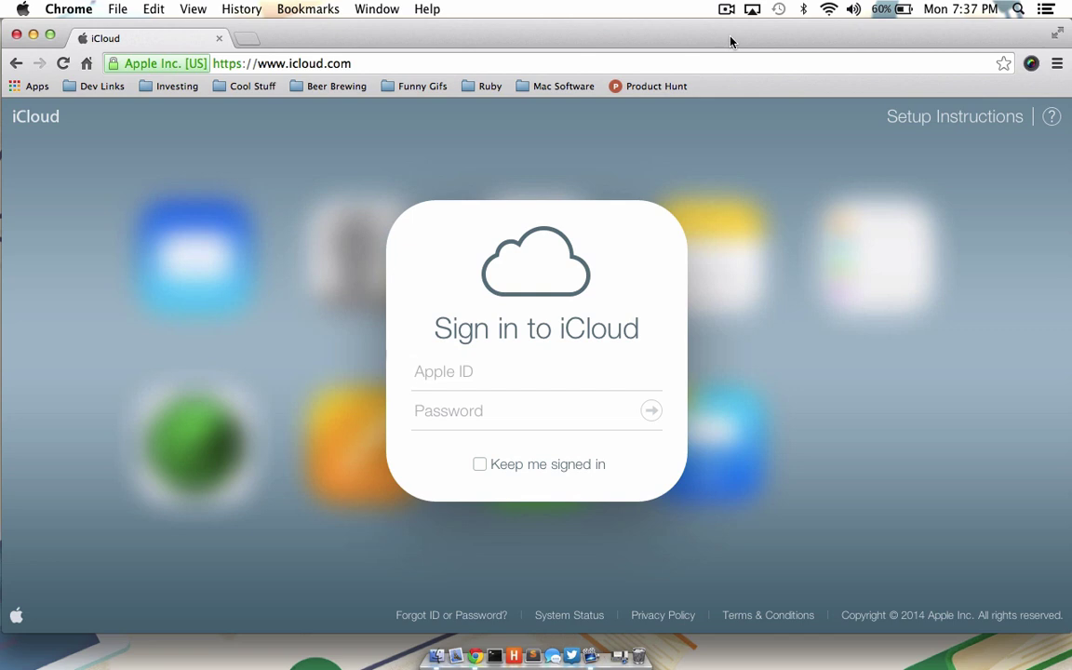
Sign in to icloud.com with the Apple ID and password, then open Keynote.
left_click(718, 66)
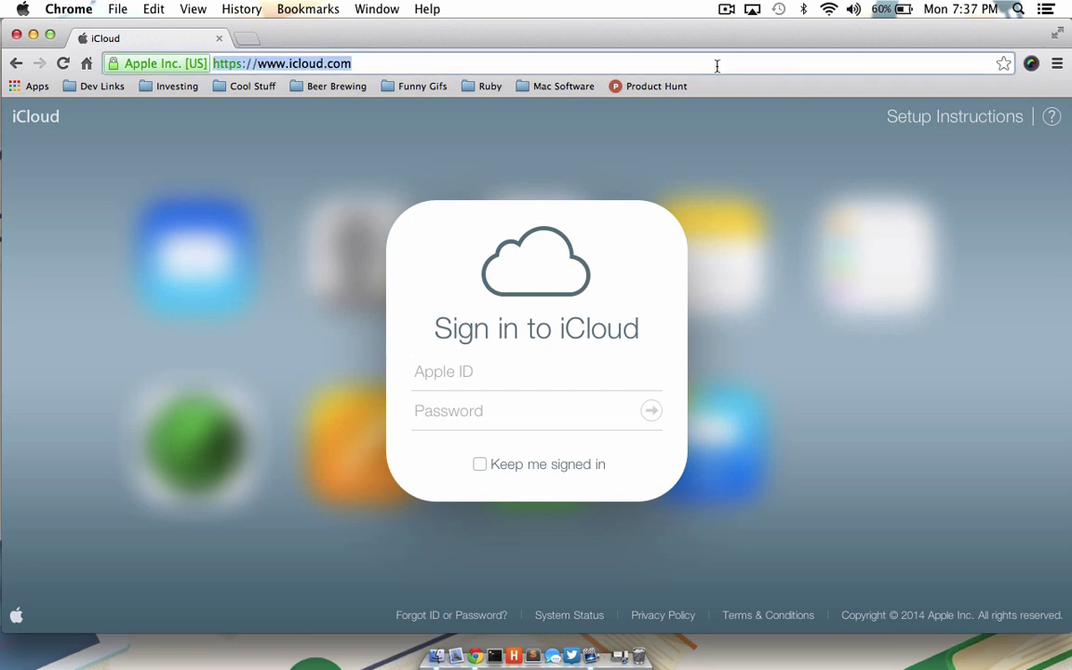
left_click(558, 369)
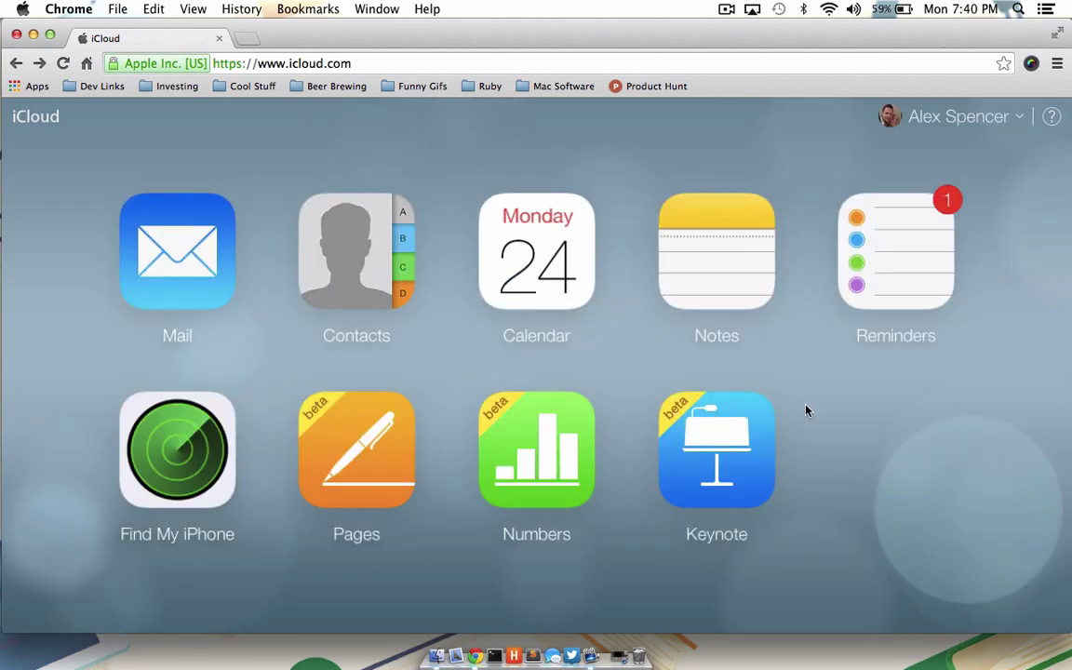
left_click(753, 439)
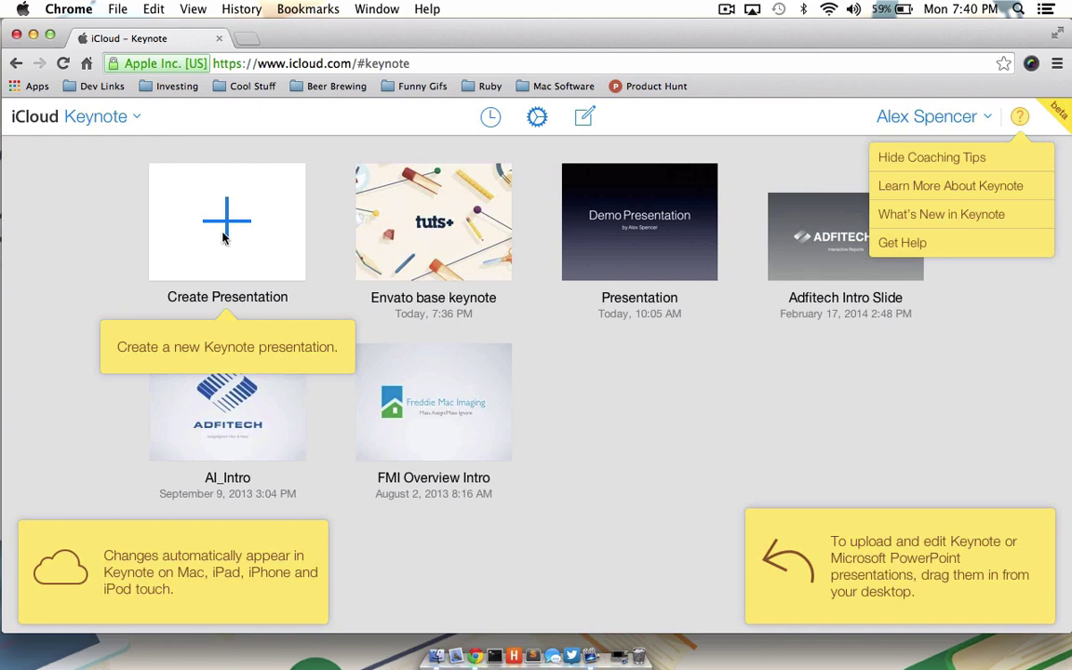
Create a new Keynote presentation using the Gradient theme.
left_click(222, 237)
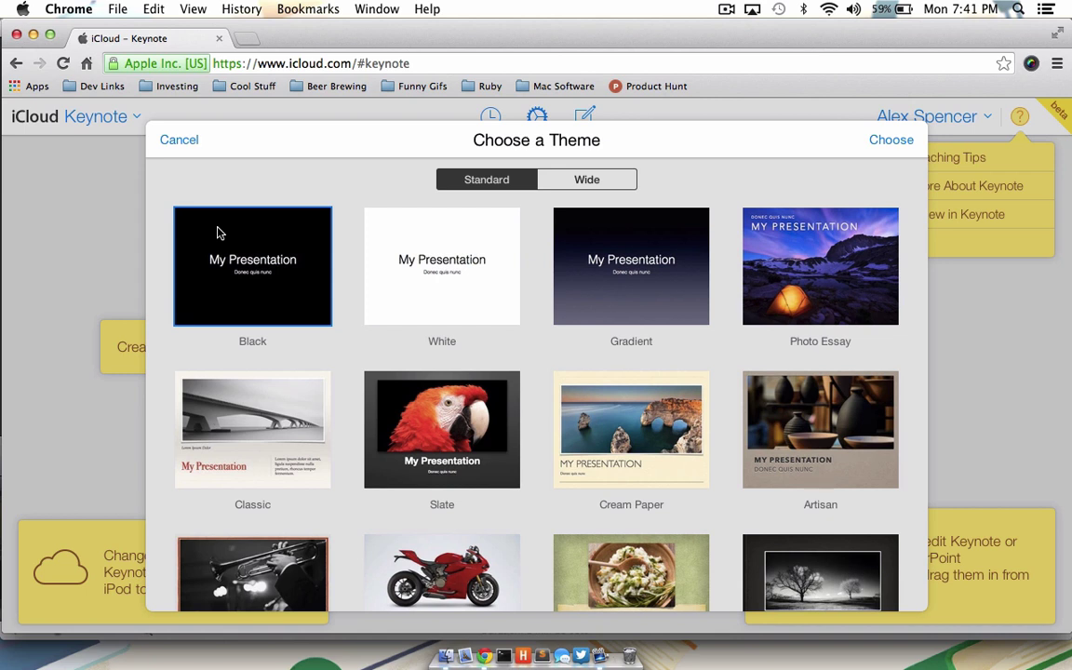
double_click(631, 277)
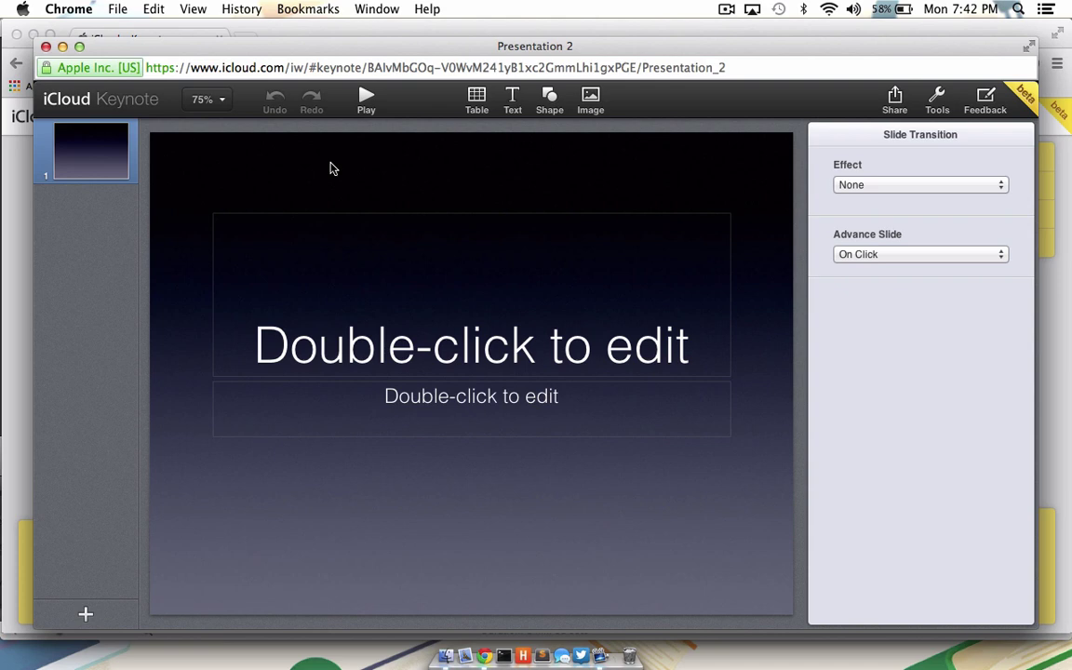
Title the first slide 'This is my header' and give it the subtitle 'This is my sub menu'.
left_click(361, 361)
left_click(357, 352)
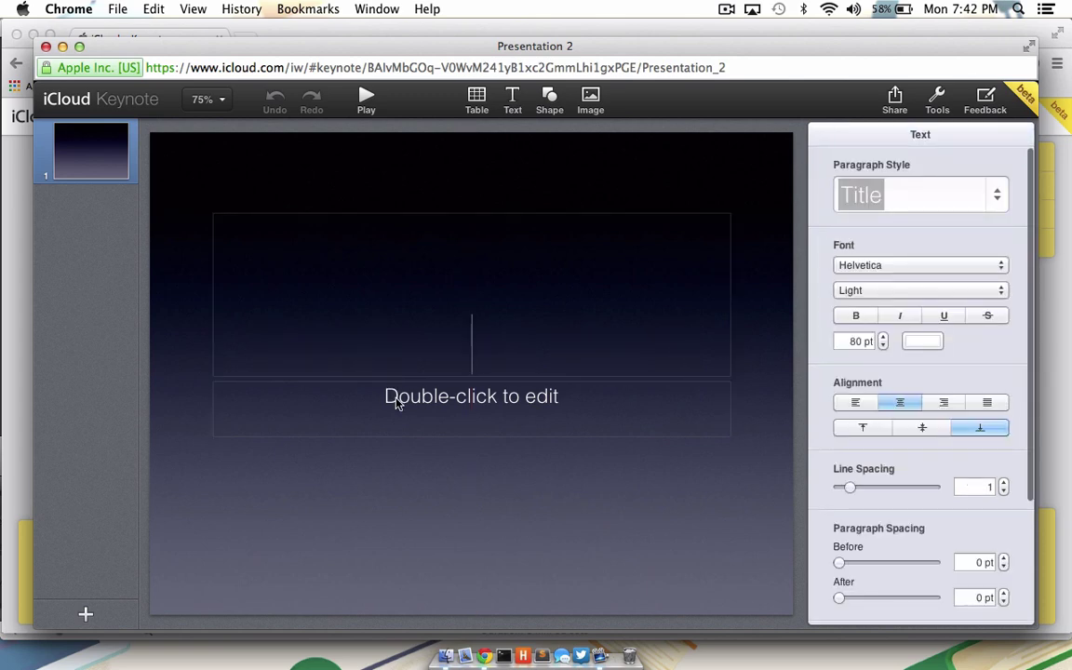
type("THis is my header")
left_click(357, 346)
key("BackSpace")
type("h")
double_click(398, 398)
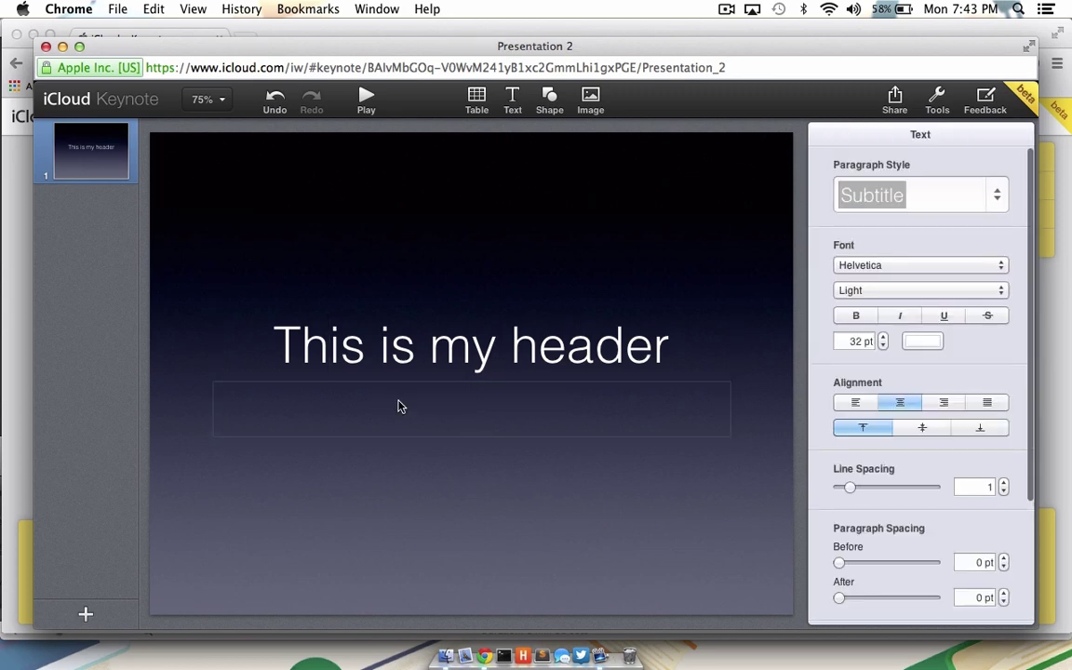
type("This is my su")
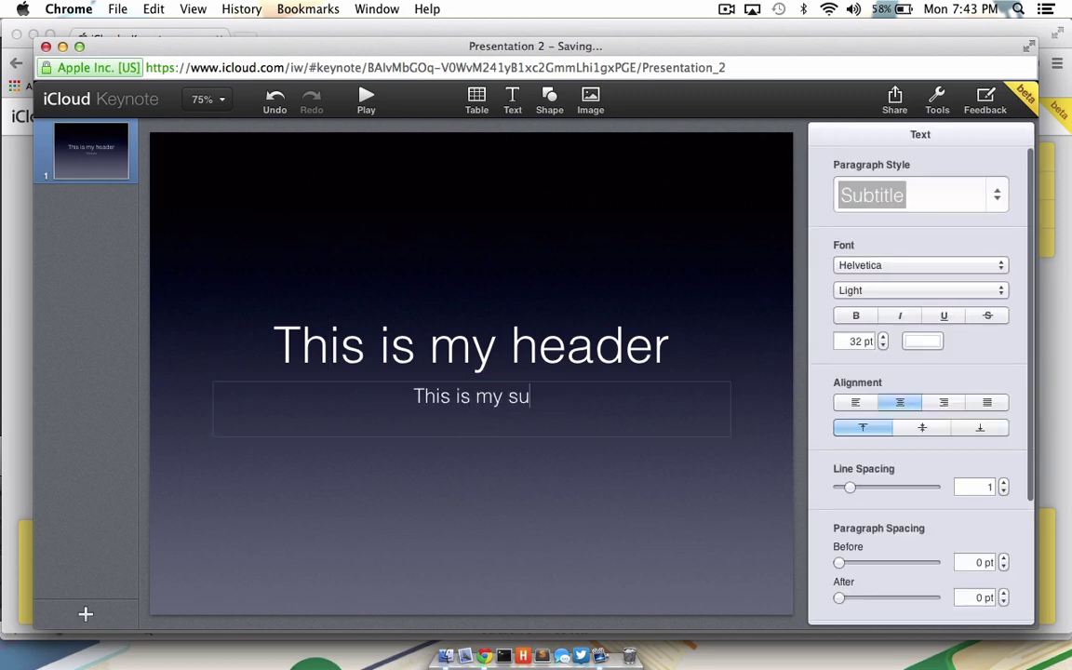
type("b menu")
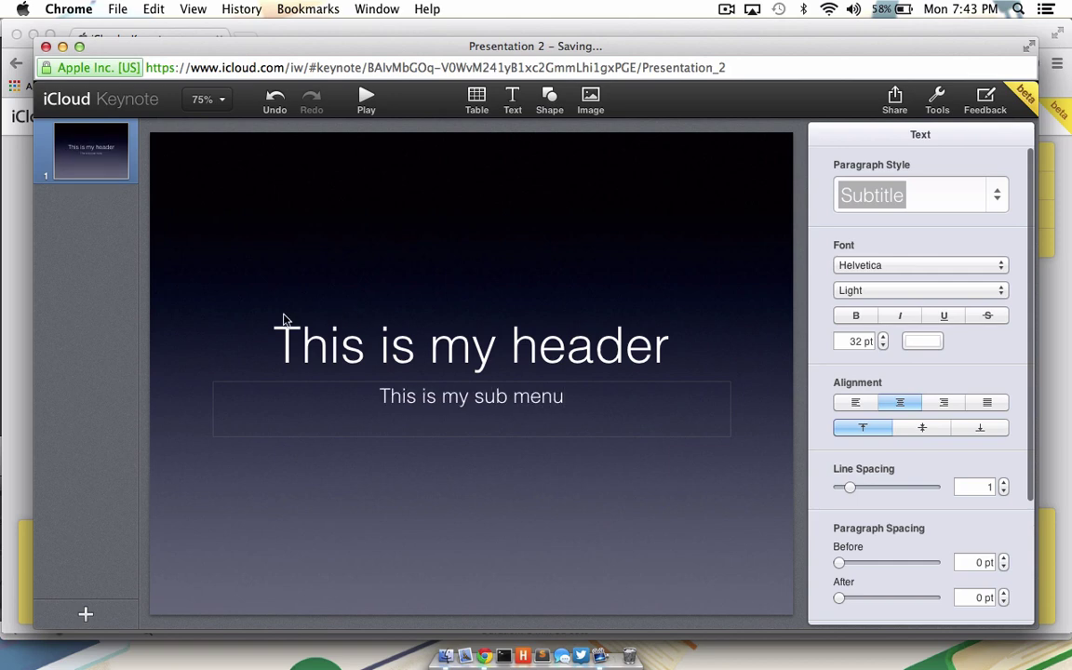
Add a second slide with a title-beside-photo layout, edit its title, and check the Tools menu.
left_click(101, 471)
left_click(86, 615)
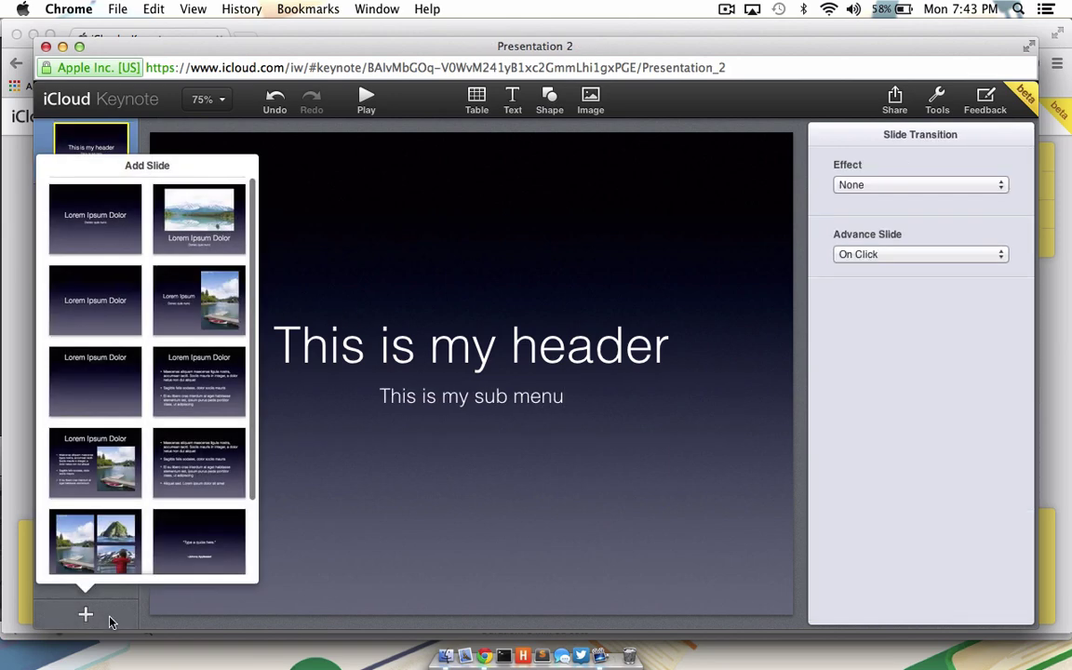
left_click(195, 291)
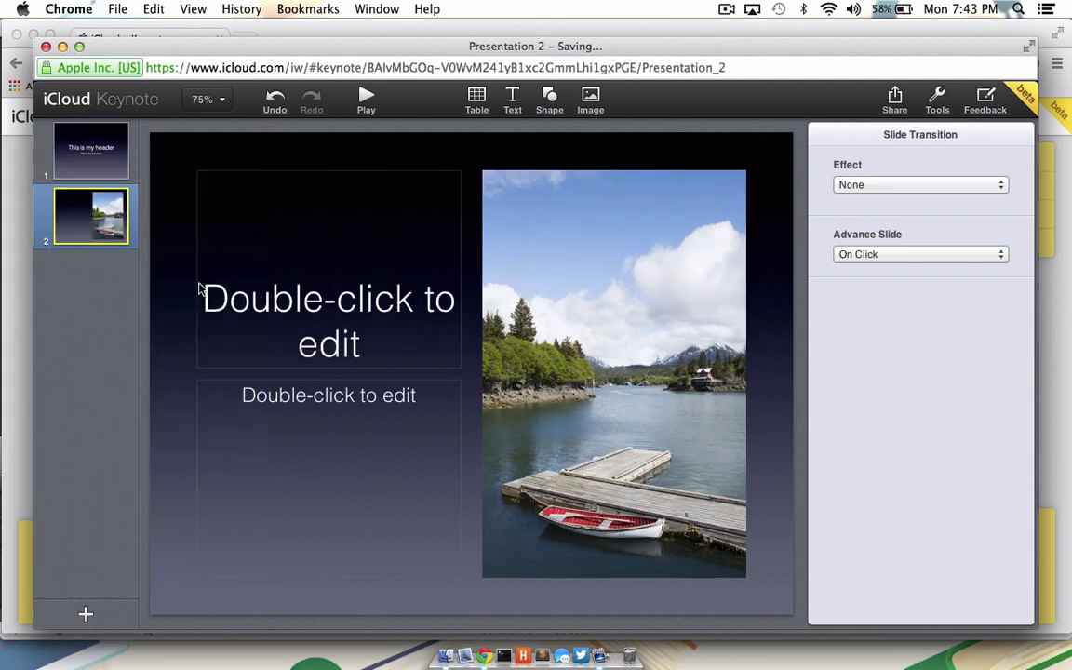
left_click(395, 299)
double_click(394, 298)
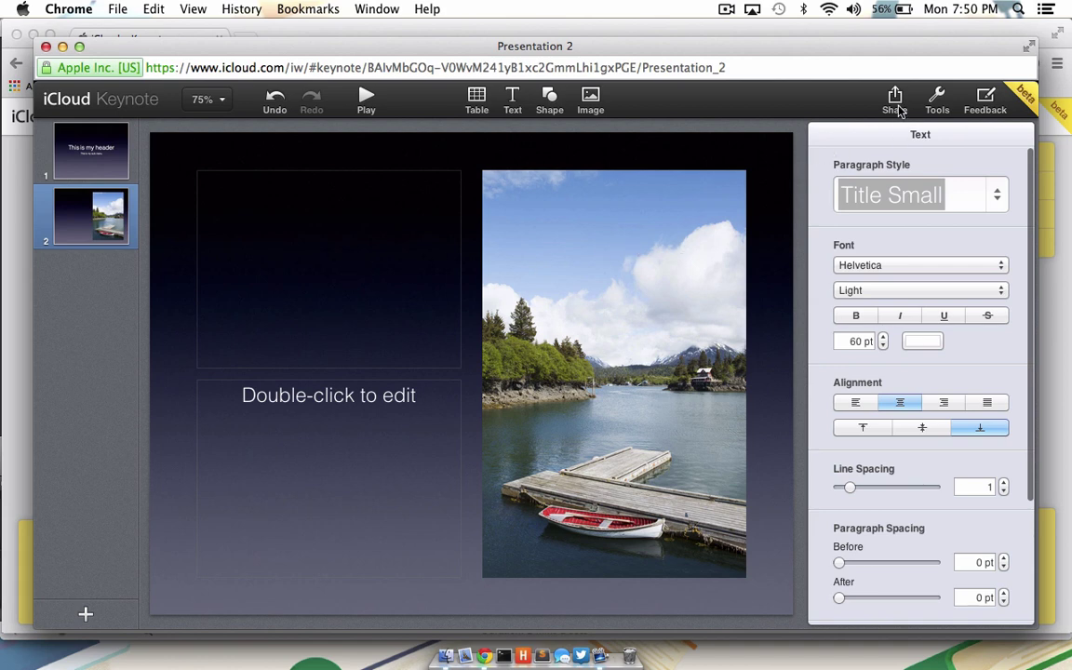
left_click(937, 102)
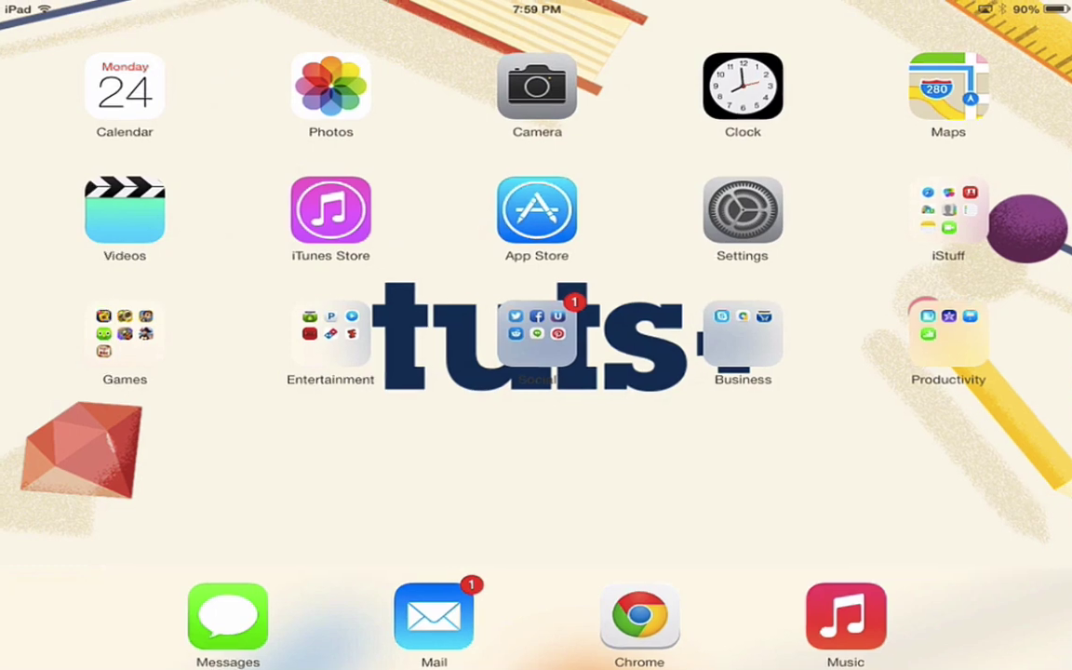
On the iPad, re-enable iCloud Backup in Settings > iCloud > Storage & Backup and run Back Up Now.
left_click(743, 210)
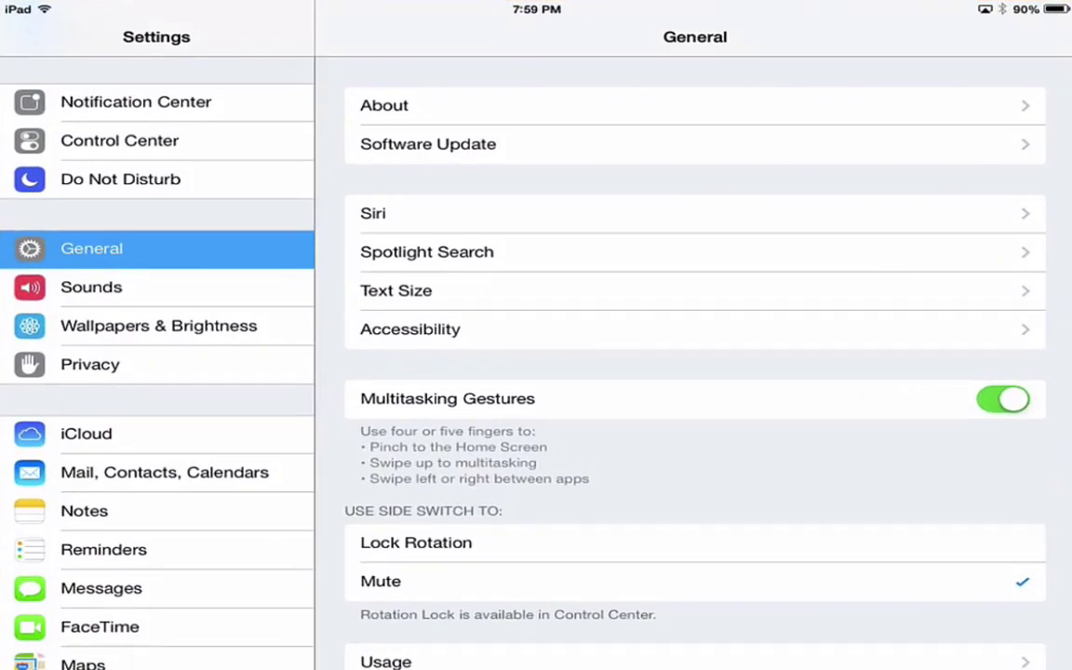
left_click(86, 434)
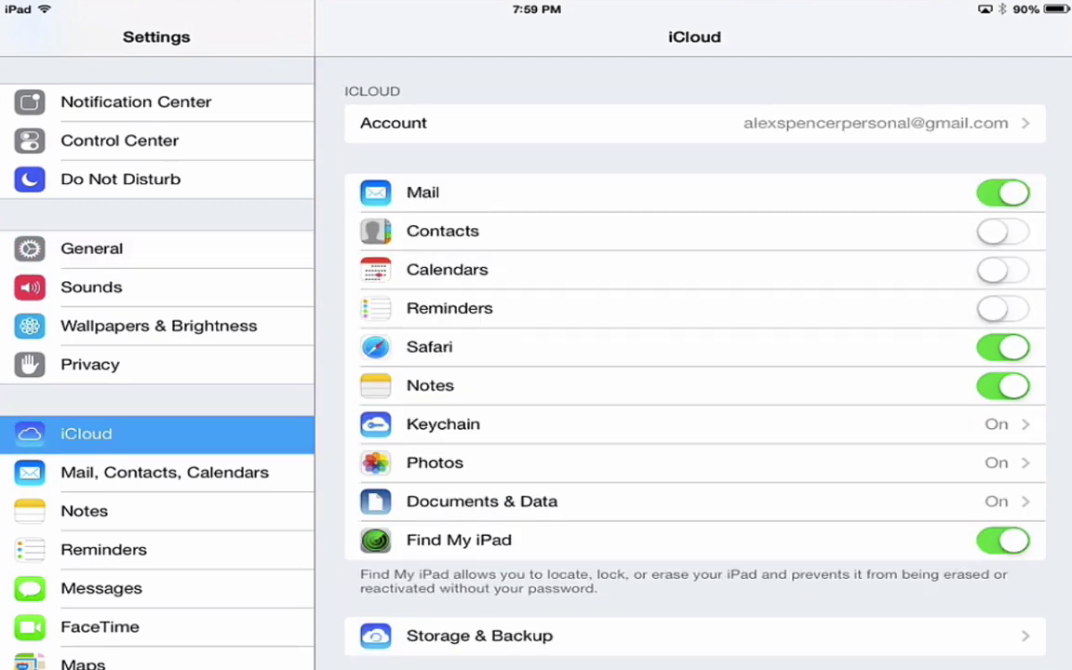
scroll(694, 372, "down", 2)
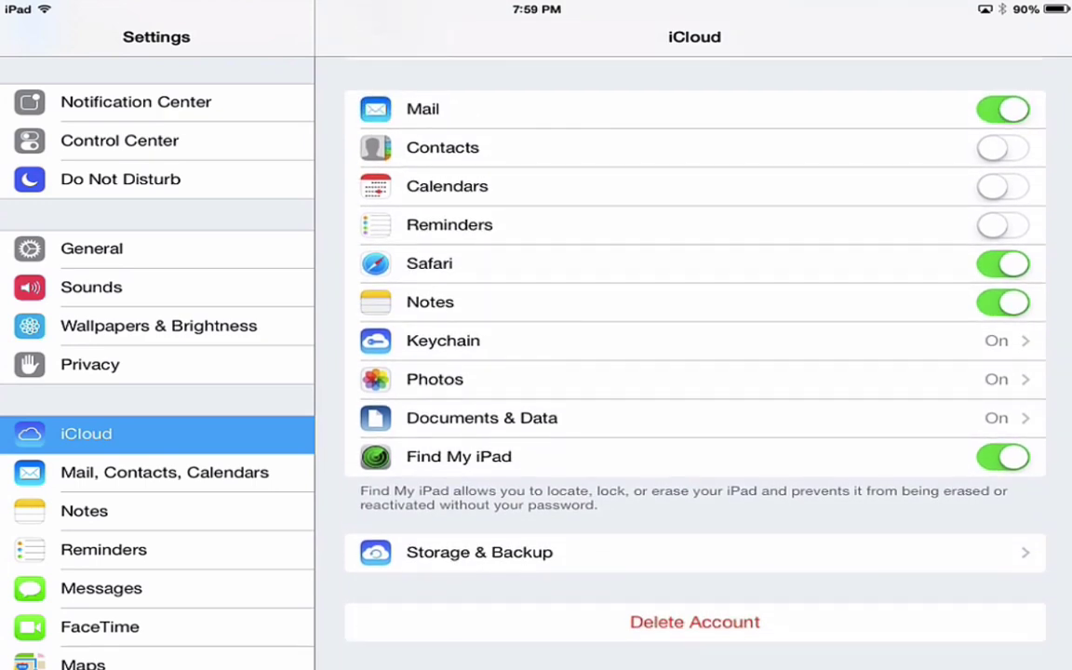
left_click(479, 552)
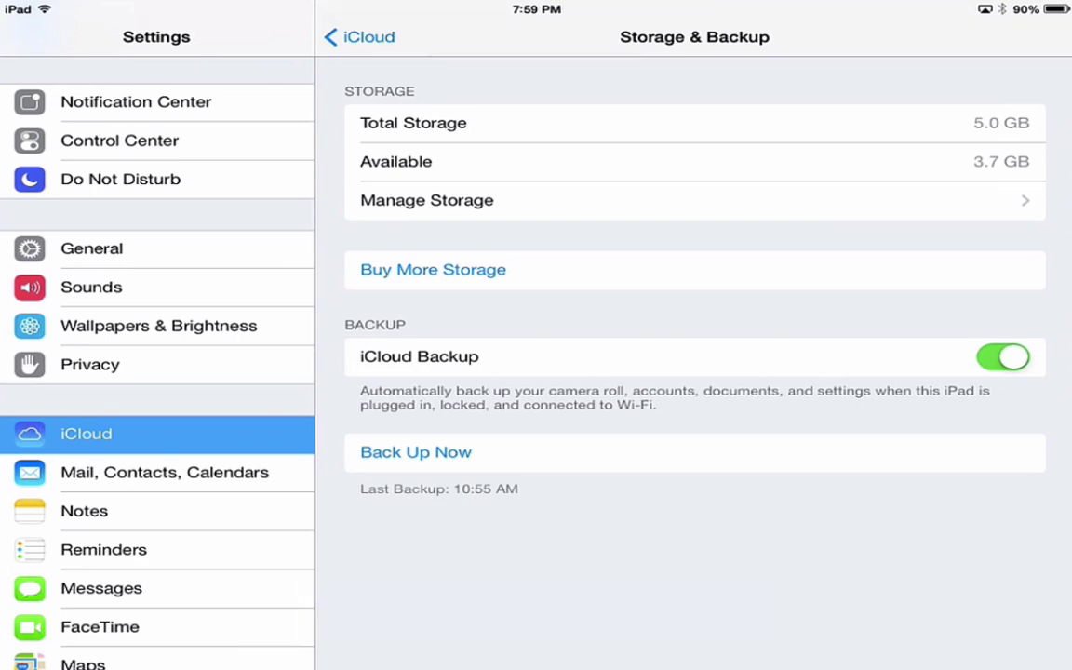
left_click(1003, 357)
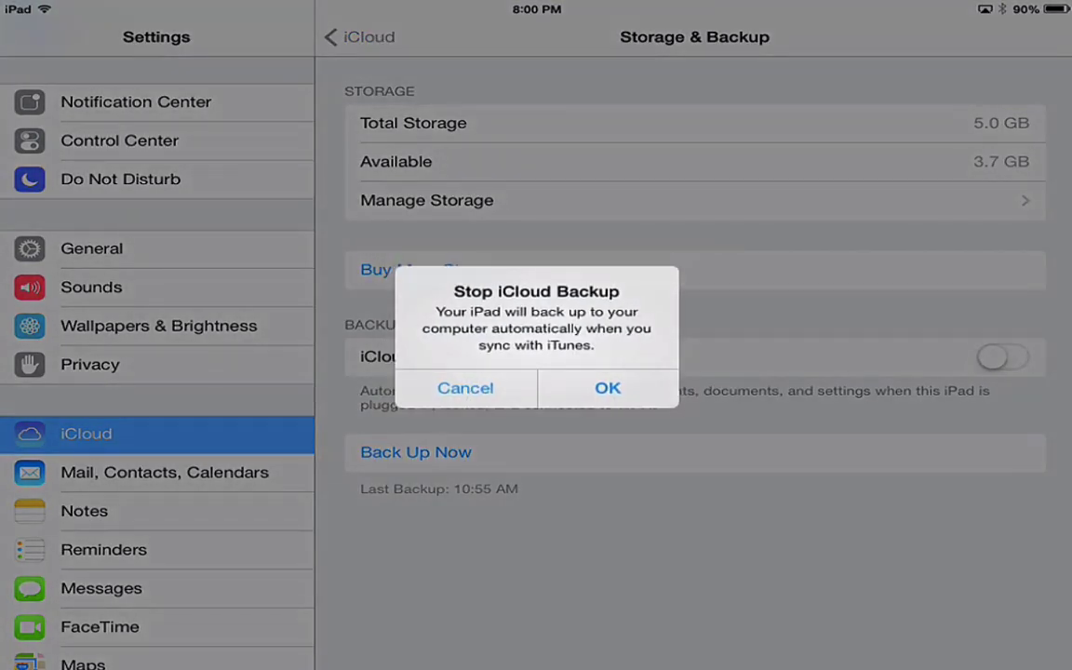
left_click(606, 388)
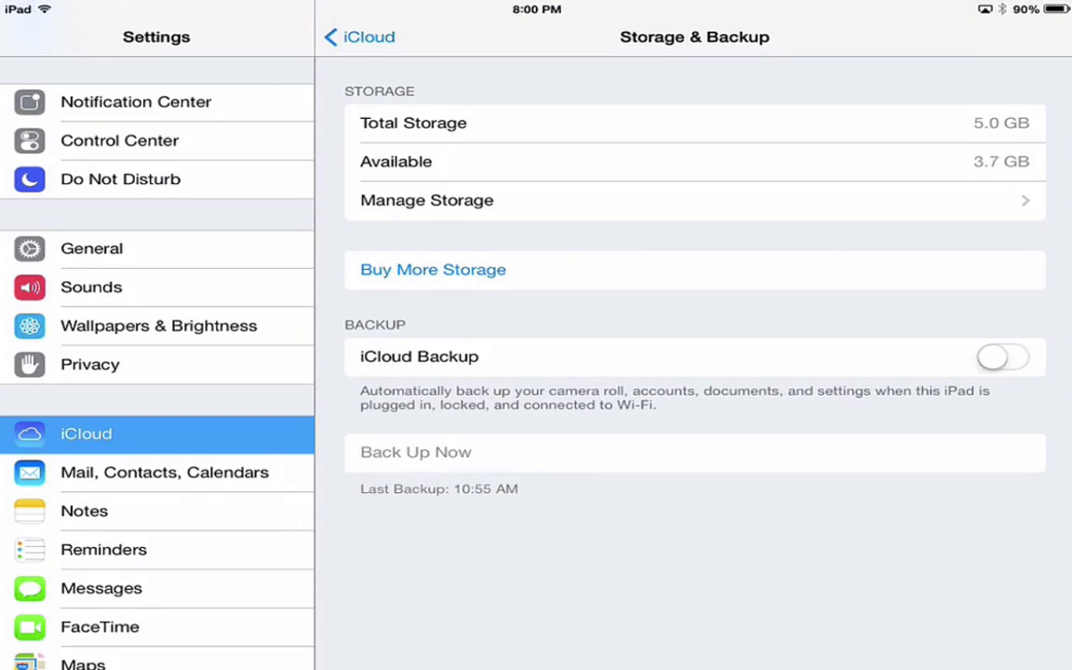
left_click(1003, 357)
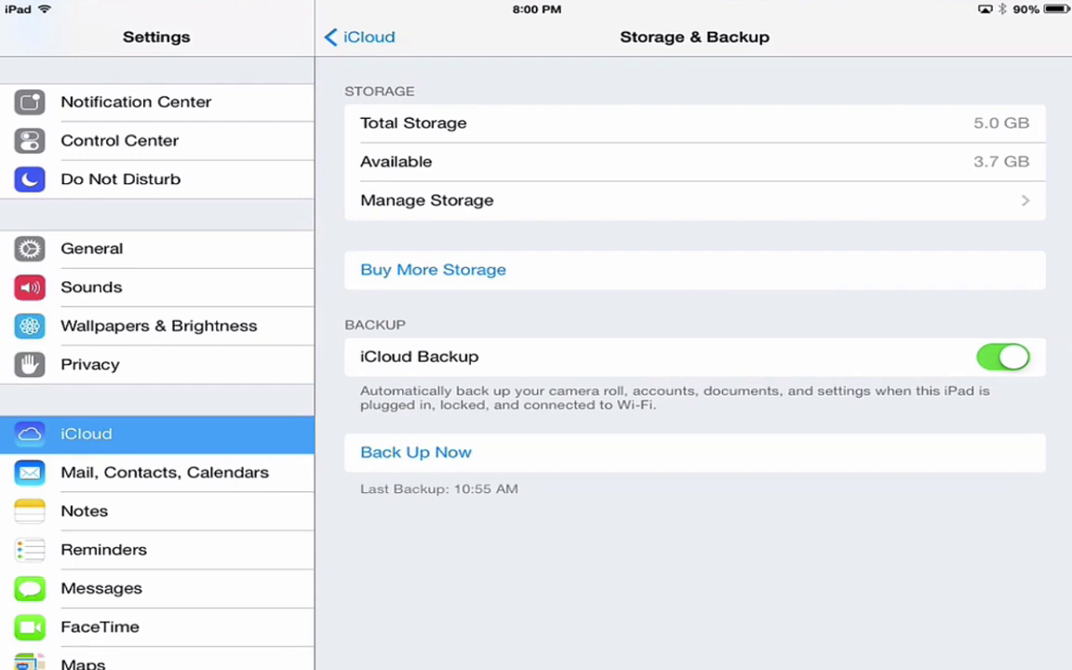
left_click(416, 452)
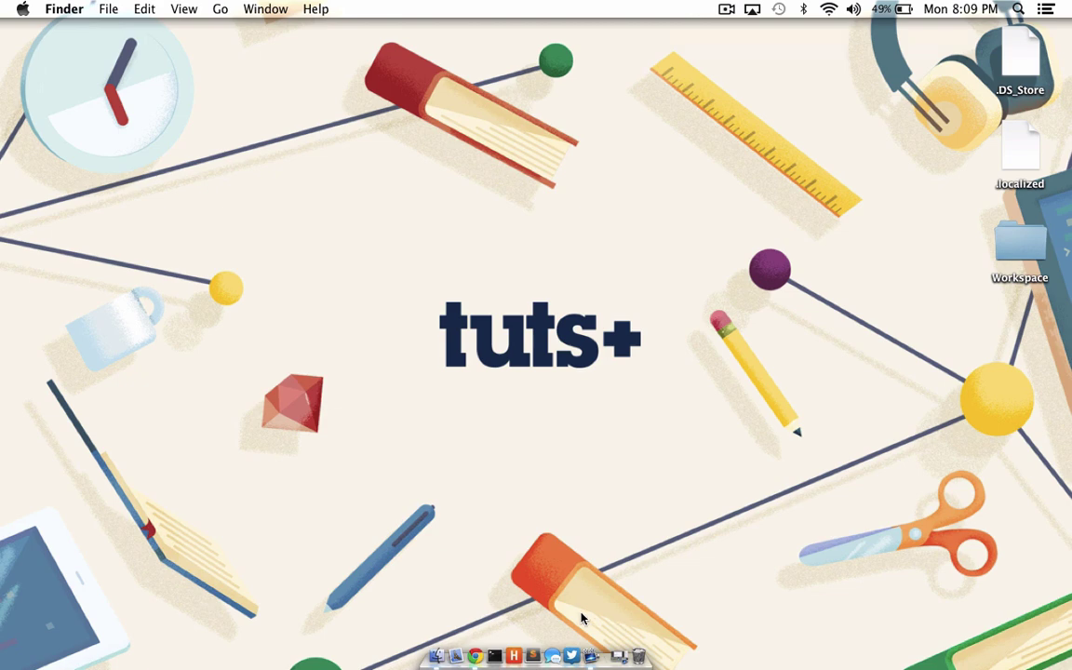
Launch System Preferences by searching 'sys' in Spotlight.
key("super+space")
type("sys")
key("Return")
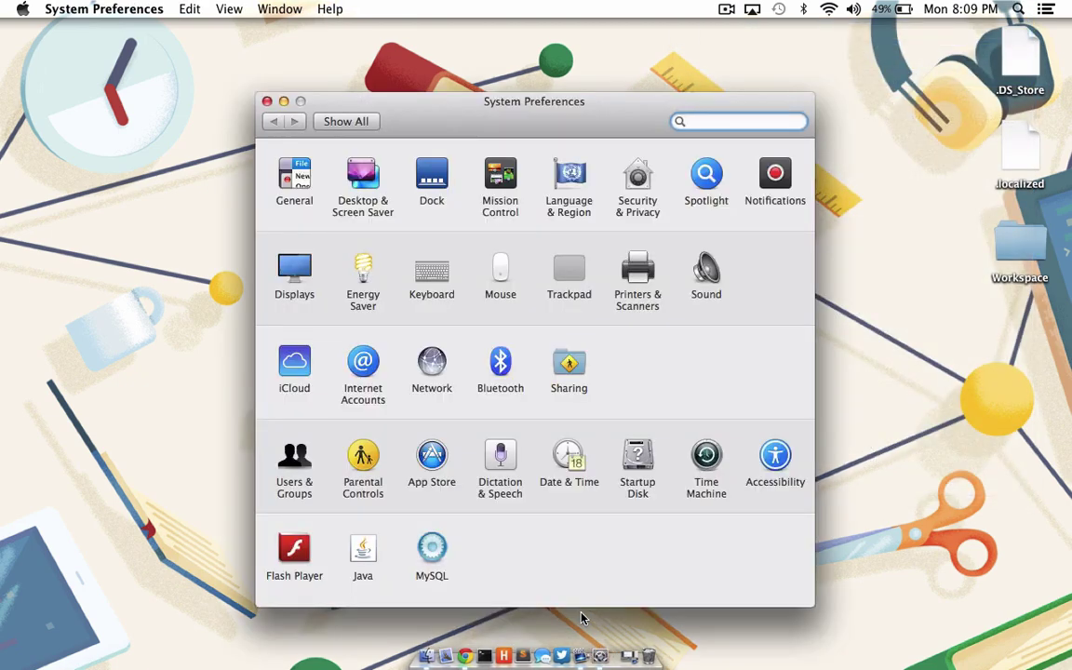
Open the iCloud pane and scroll down to Back to My Mac and Find My Mac.
left_click(296, 357)
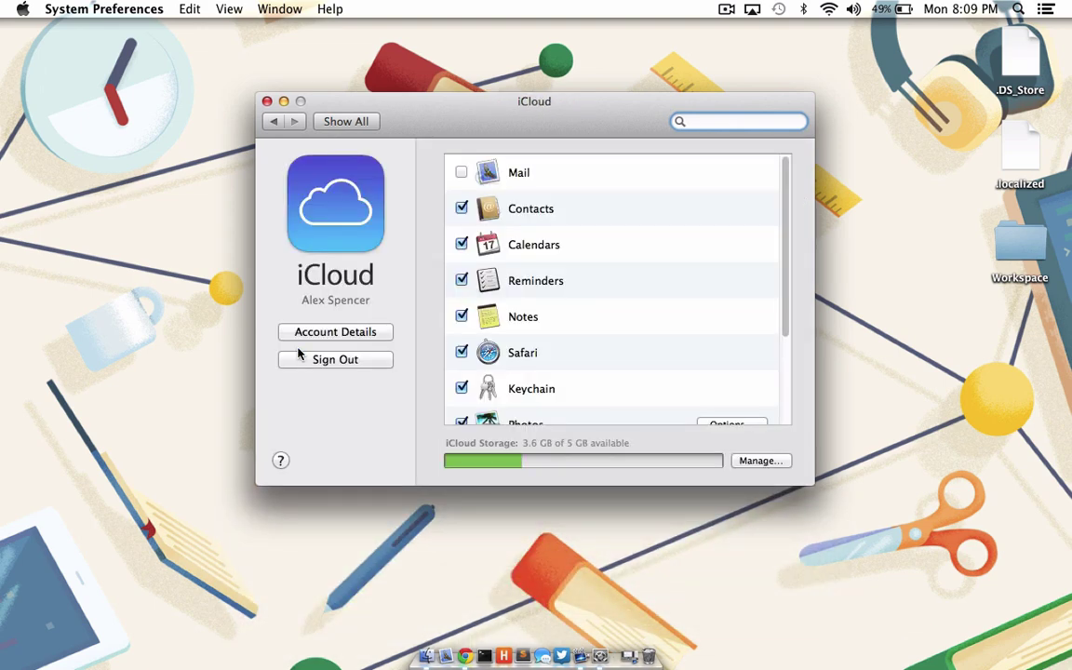
scroll(460, 359, "down", 5)
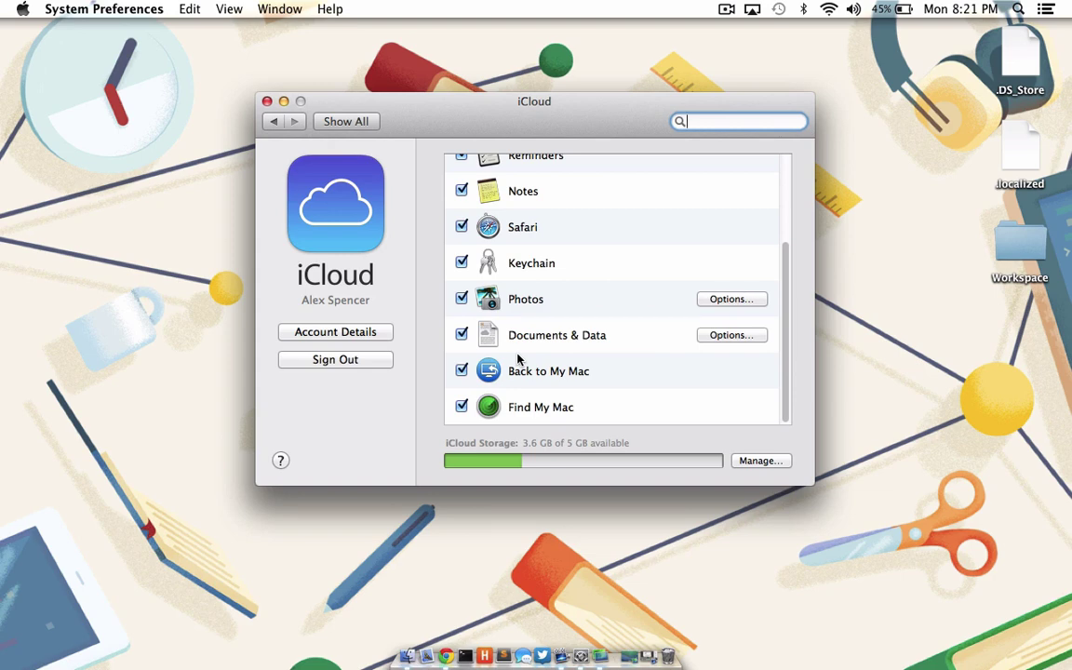
Start a Share Screen session with the shared iMac from a new Finder window's sidebar.
left_click(409, 658)
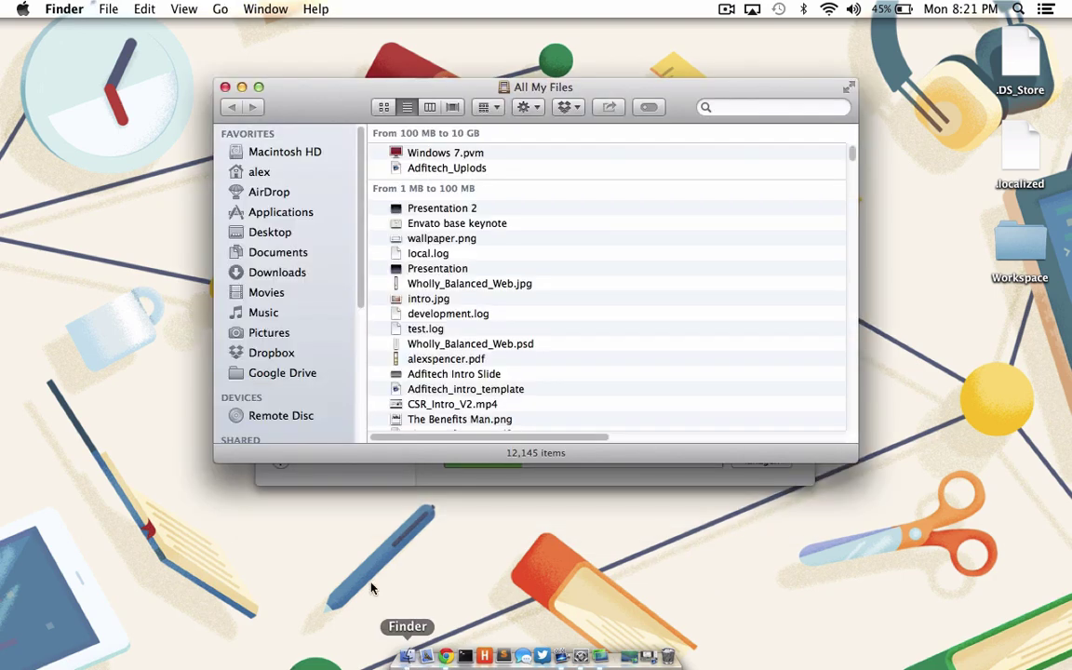
scroll(303, 405, "down", 5)
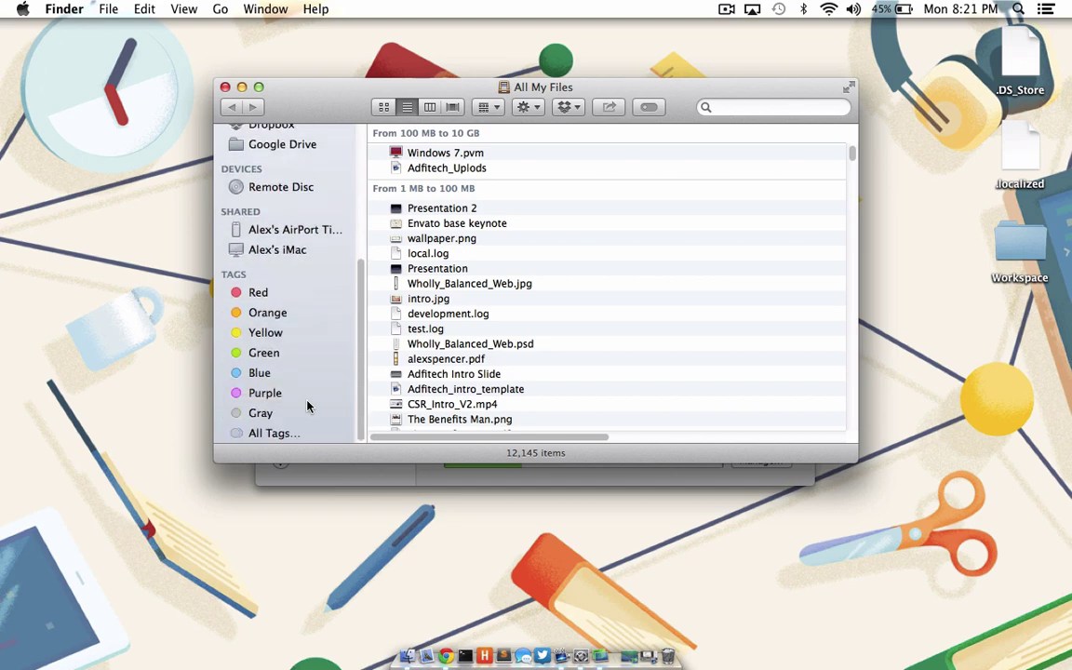
left_click(269, 251)
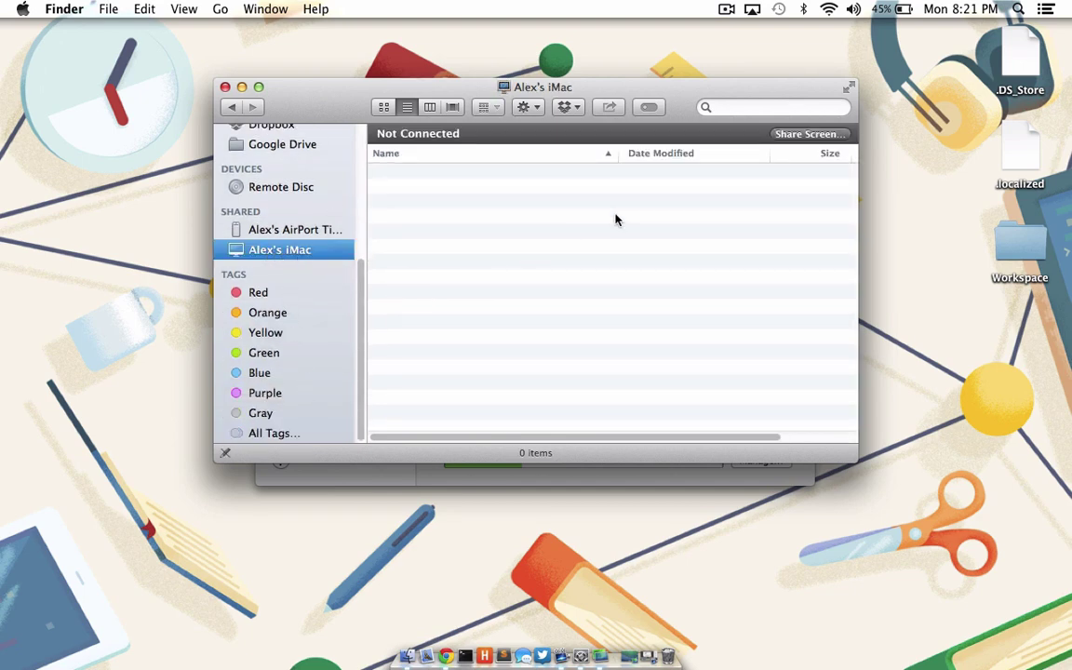
left_click(792, 136)
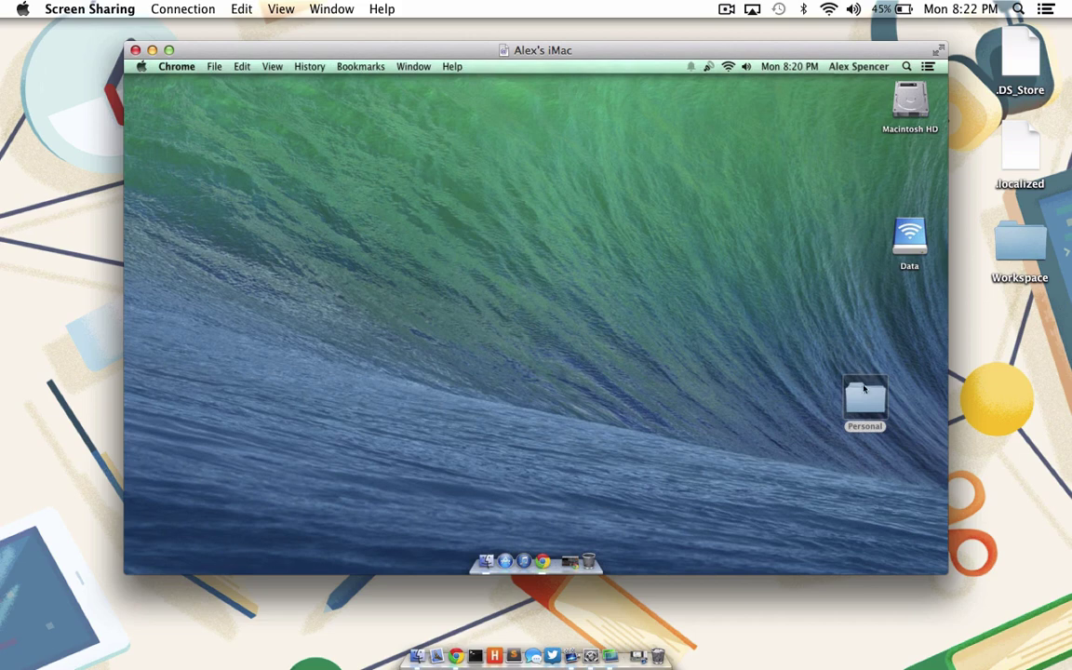
Drag the Personal folder up beneath Macintosh HD on the remote iMac's desktop.
left_click_drag(864, 389, 901, 160)
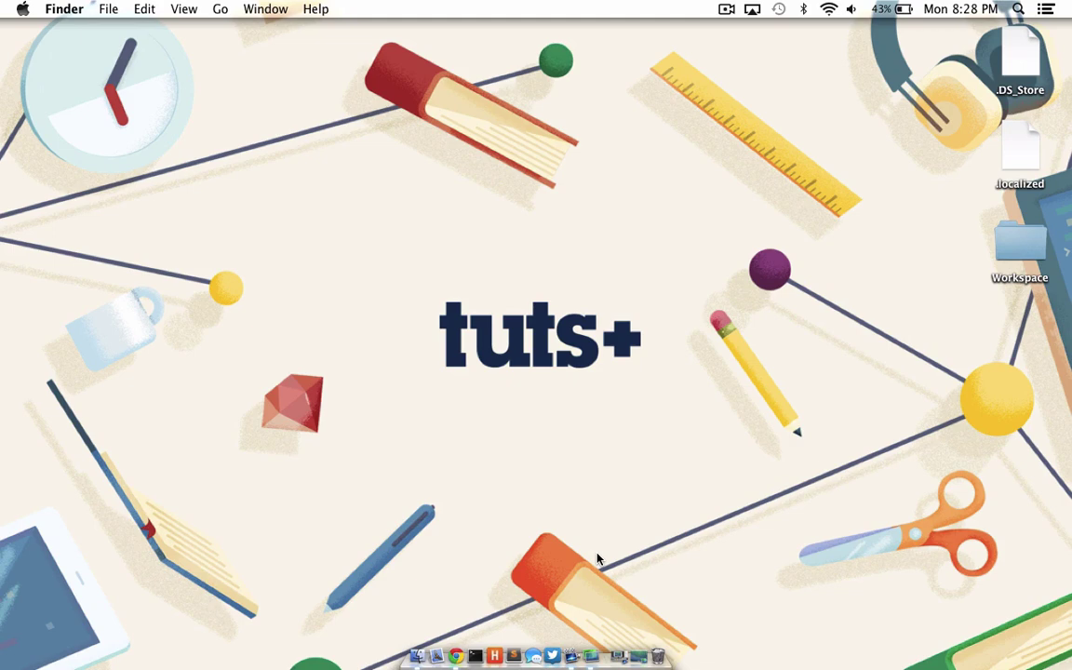
Reopen System Preferences via Spotlight 'sys' and scroll the iCloud pane down to Find My Mac.
key("super+space")
type("sys")
key("Return")
left_click(296, 363)
scroll(465, 335, "down", 5)
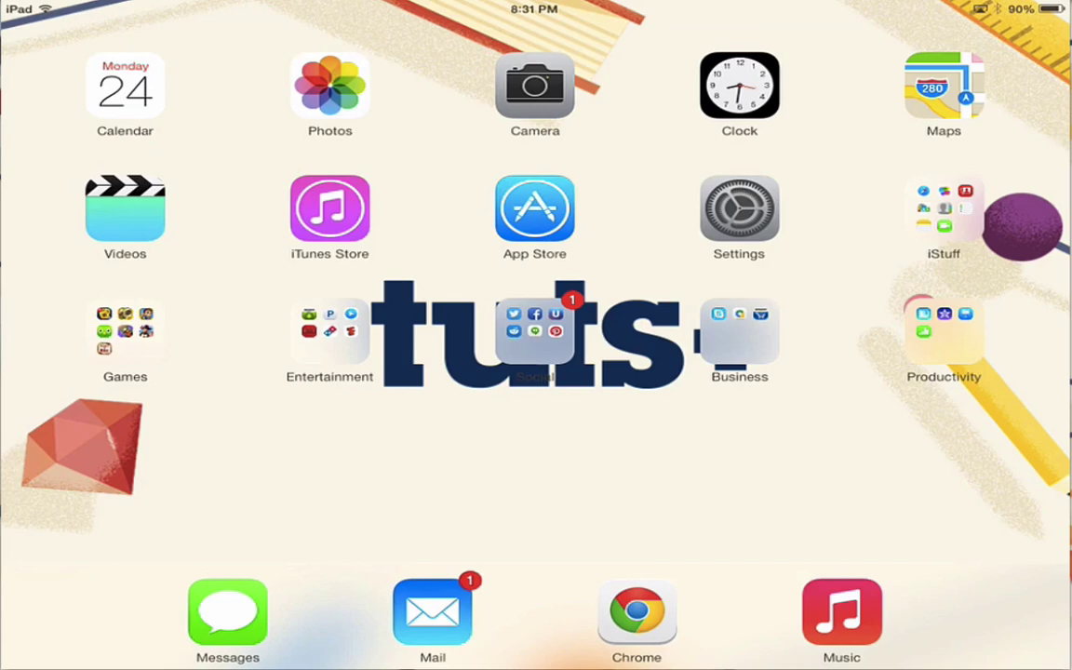
On the iPad, turn Find My iPad off and back on under iCloud settings, accepting the confirmation.
left_click(739, 208)
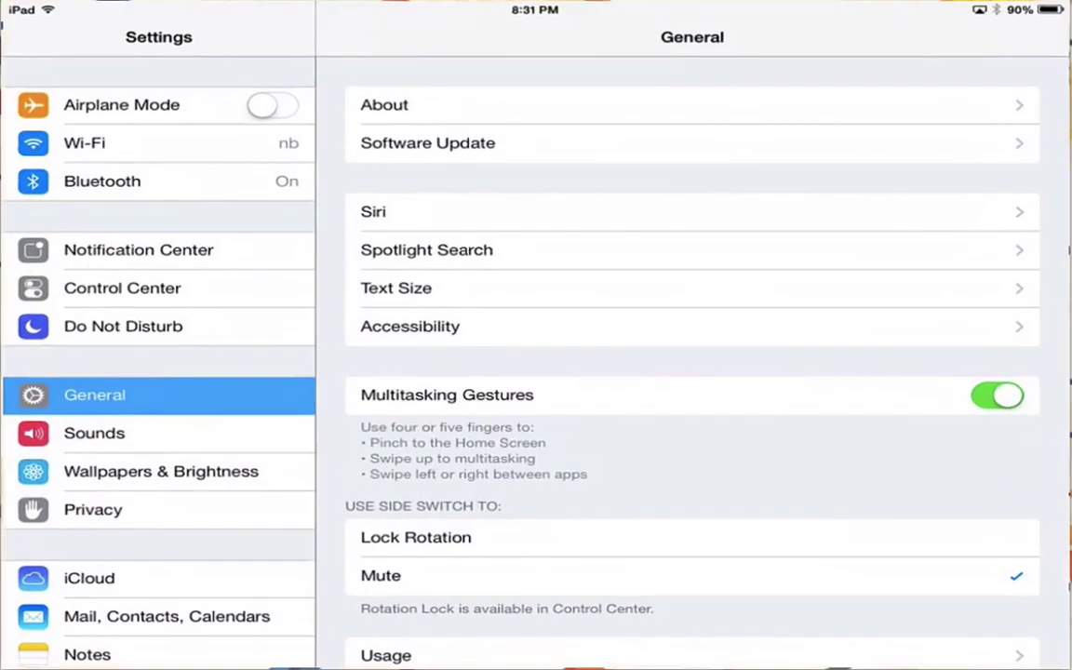
scroll(156, 372, "down", 2)
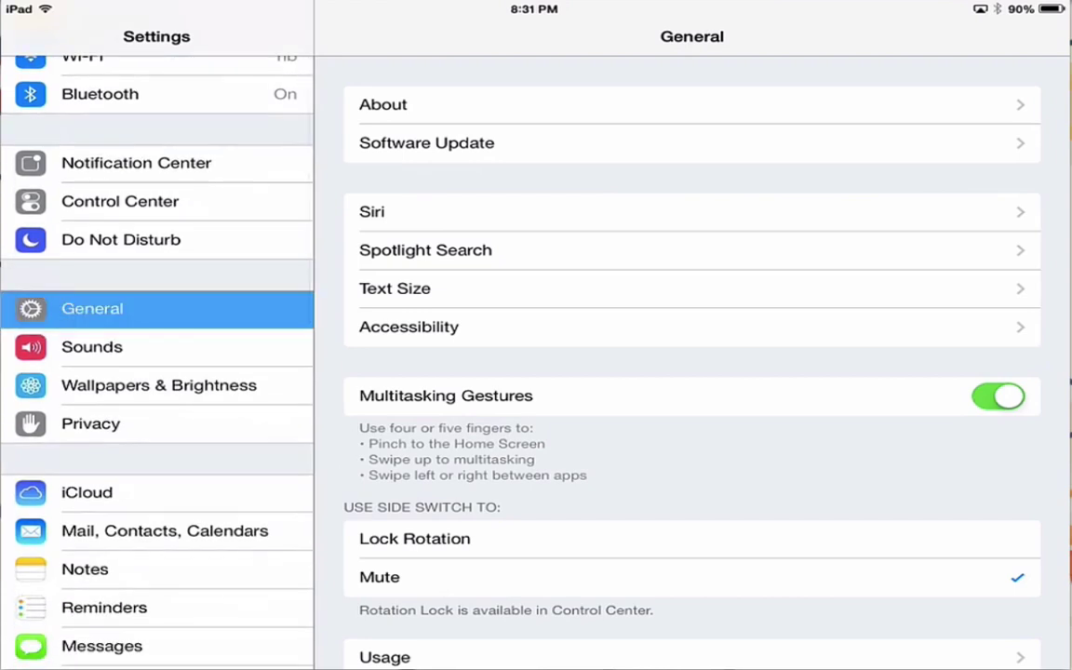
left_click(87, 492)
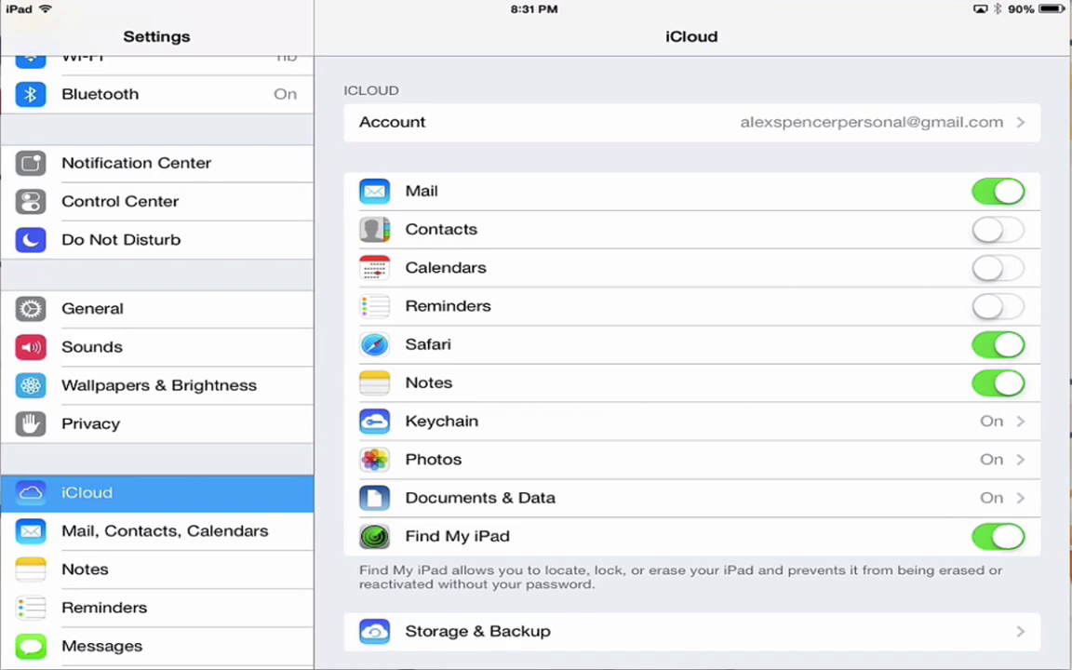
left_click(997, 536)
left_click(998, 536)
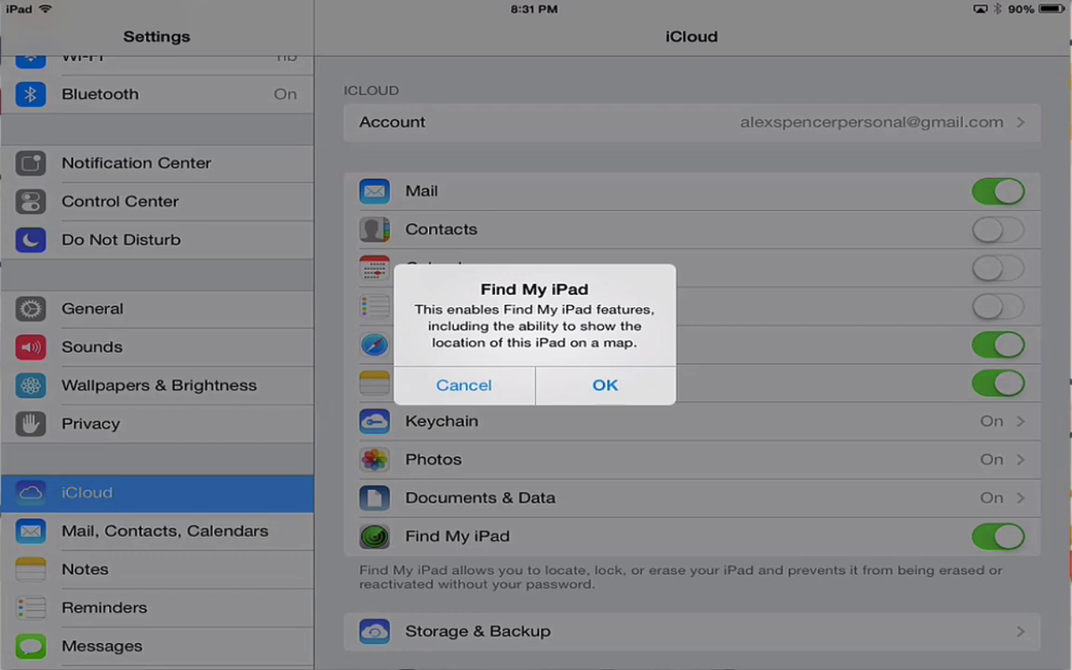
left_click(605, 385)
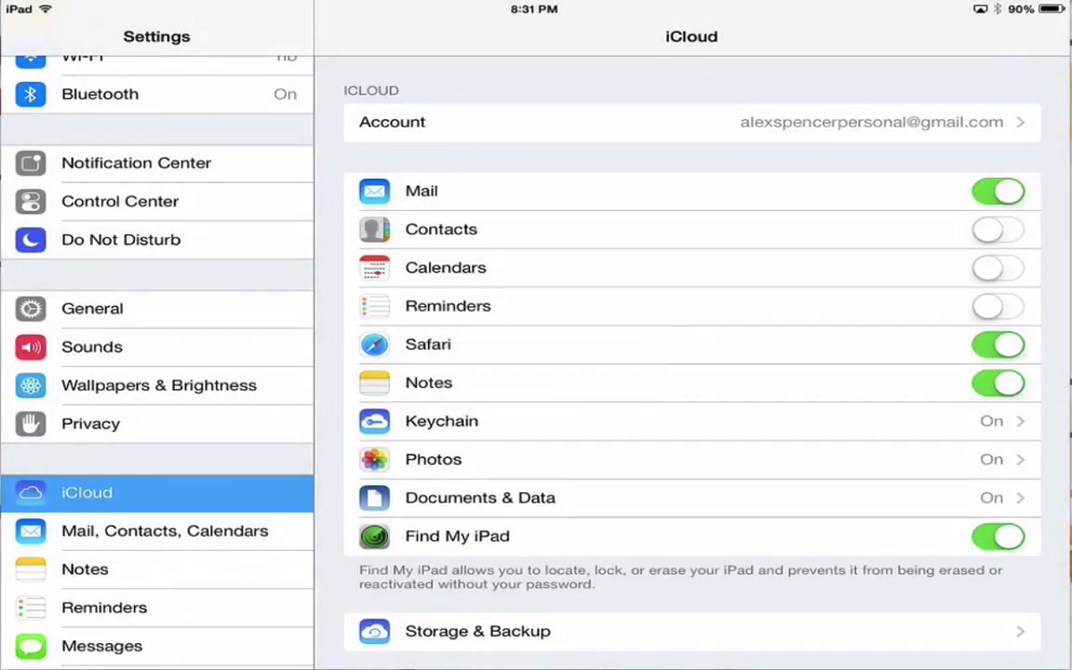
left_click(998, 536)
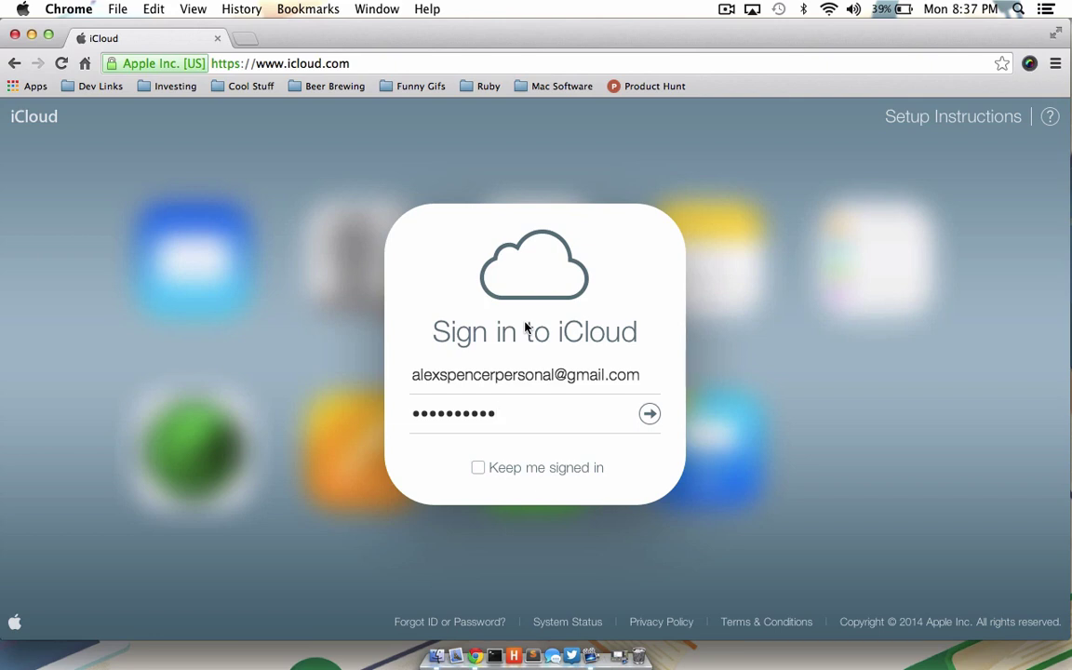
Sign in to iCloud and locate the iPhone in Find My iPhone, showing its device details.
key("Return")
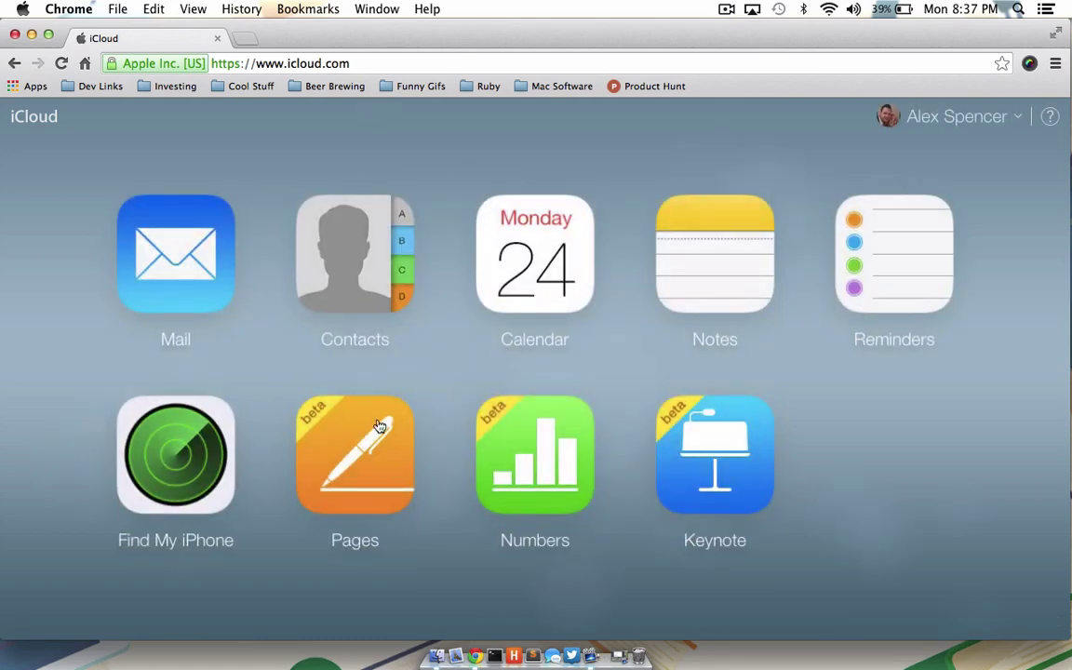
left_click(190, 461)
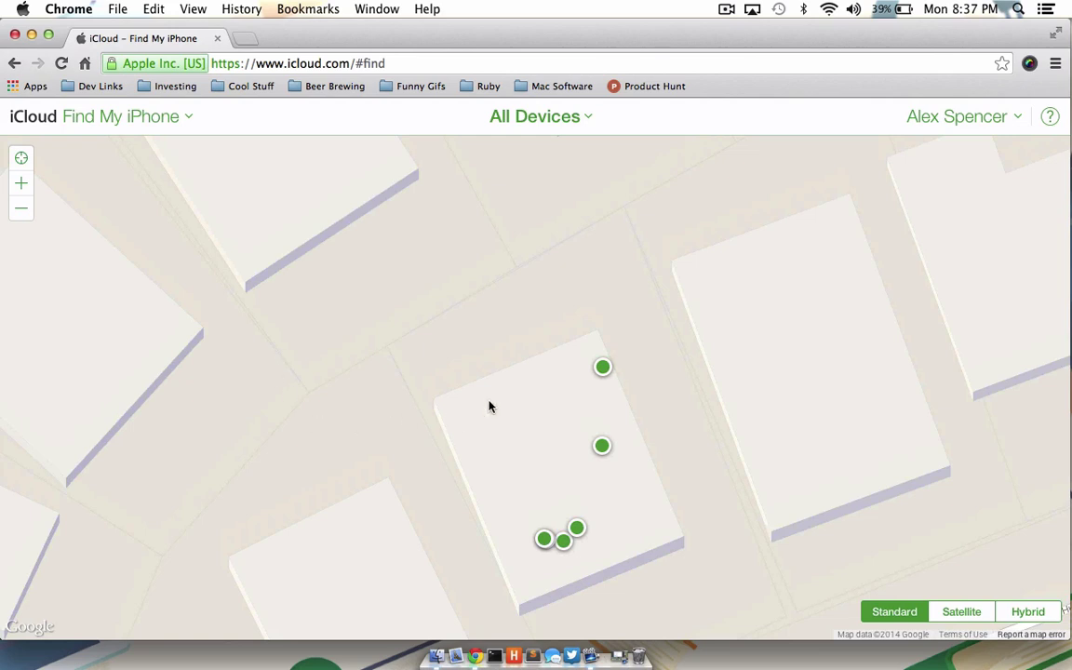
left_click(601, 368)
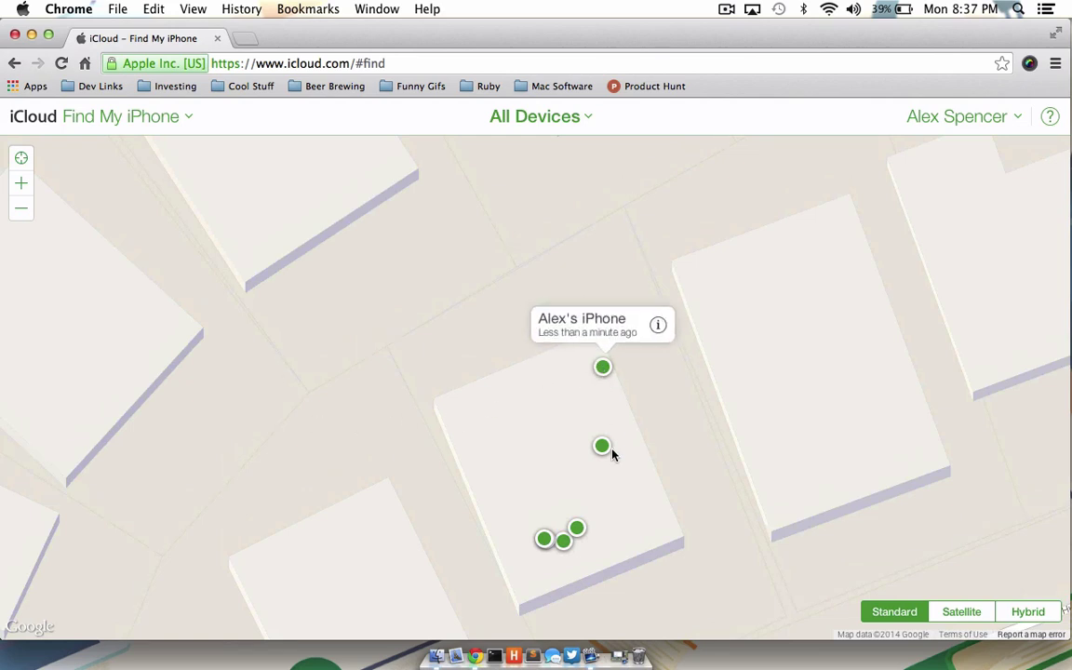
left_click(605, 447)
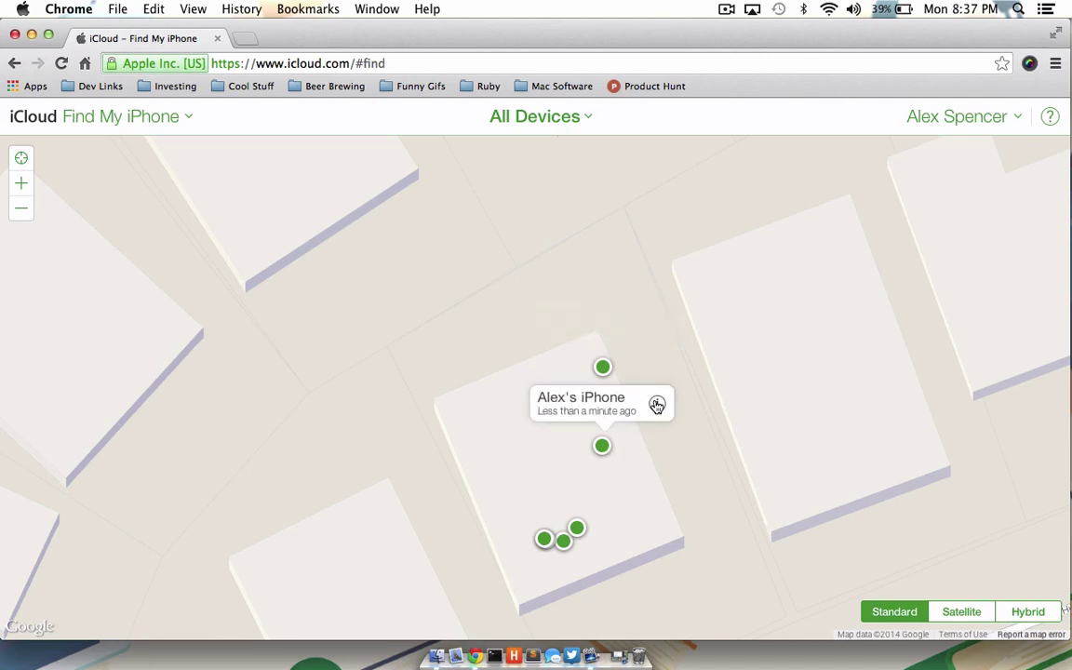
left_click(657, 405)
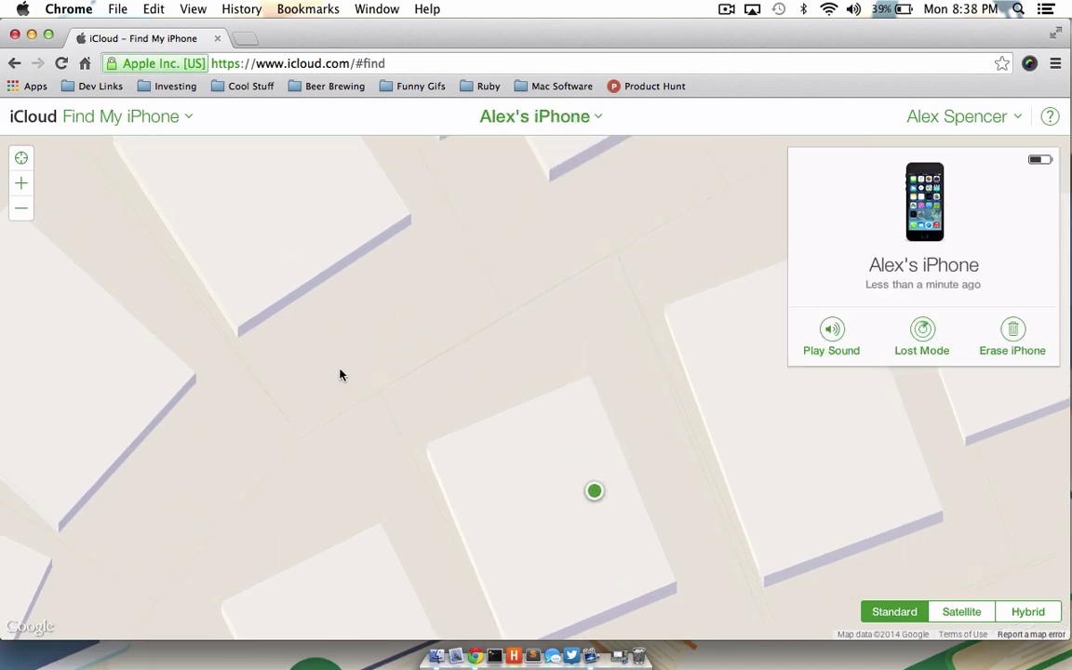